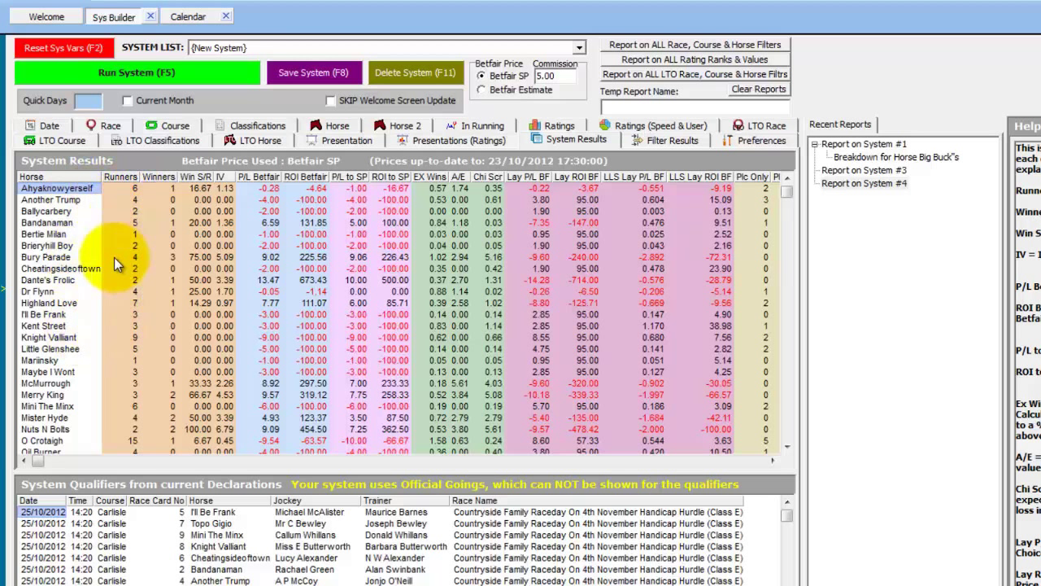
Step: Sort the System Results by Winners so Quinder Spring's 3 wins appear first
{"action": "left_click", "coordinate": [158, 176]}
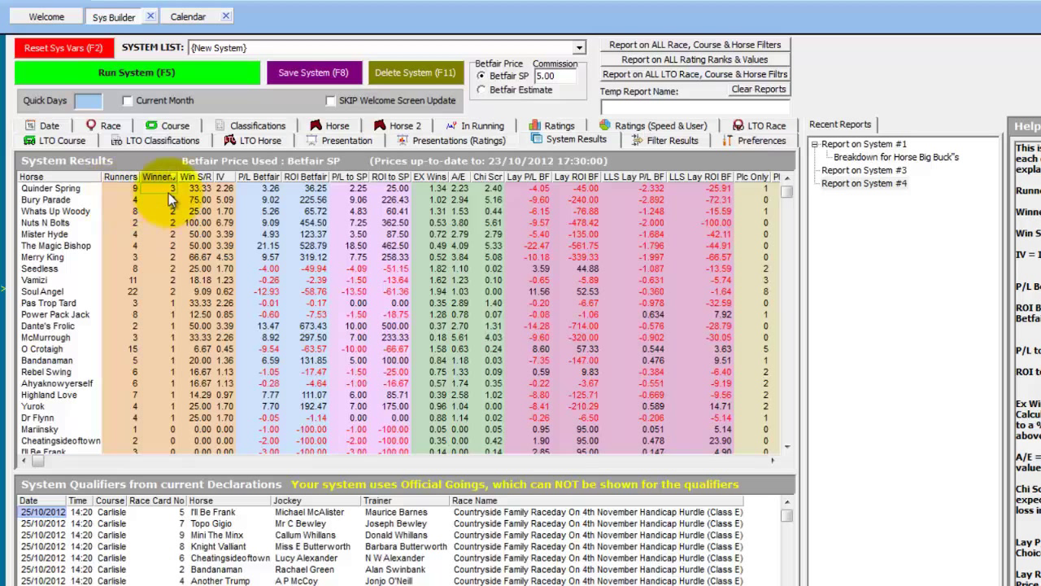
Step: Review Quinder Spring's race-by-race breakdown, then go back to the per-horse summary
{"action": "double_click", "coordinate": [65, 190]}
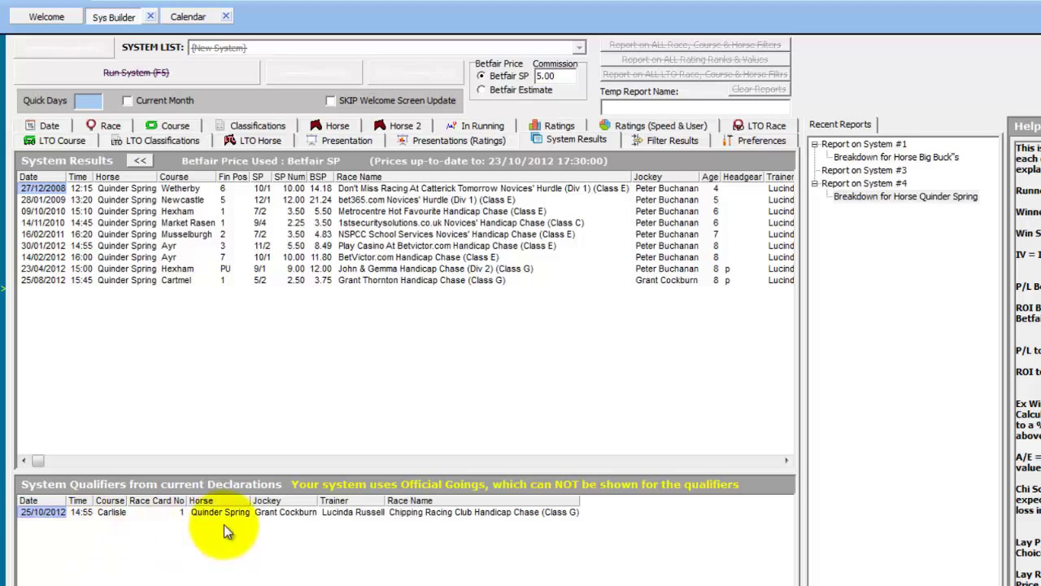
{"action": "left_click", "coordinate": [137, 161]}
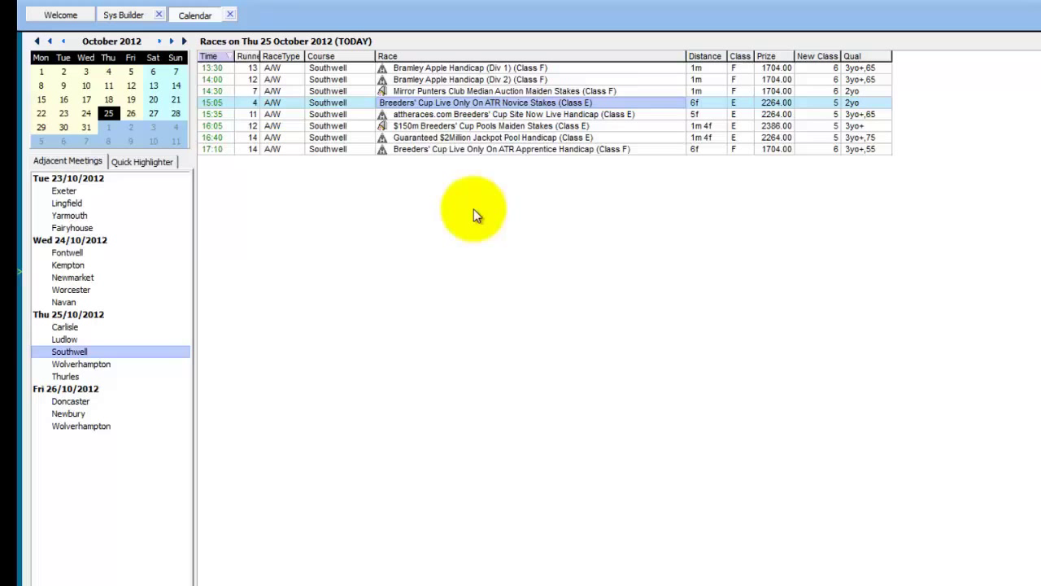
Step: Base the system on horse declarations for Southwell only on 25 October 2012
{"action": "left_click", "coordinate": [124, 16]}
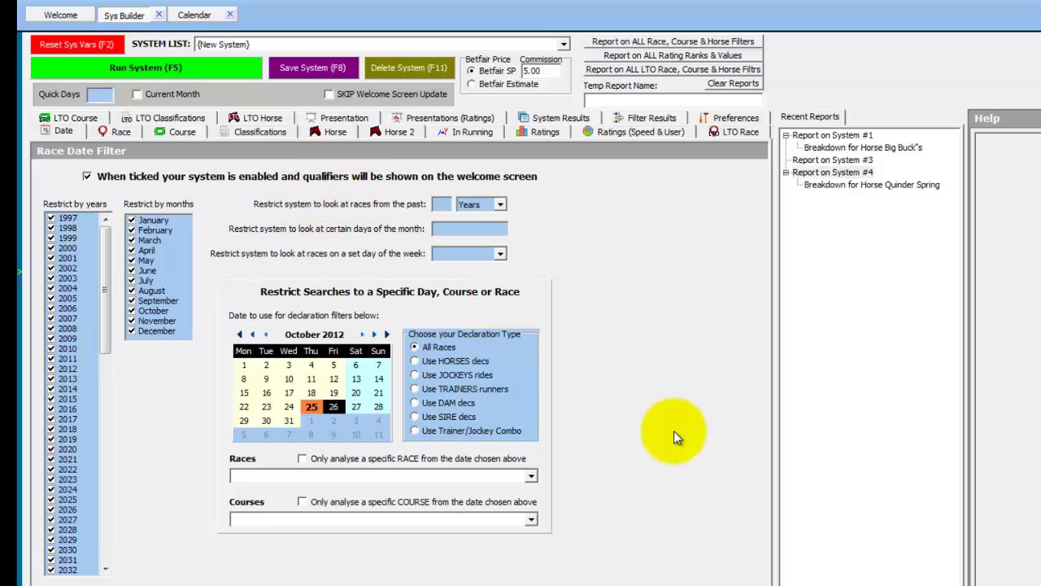
{"action": "left_click", "coordinate": [312, 407]}
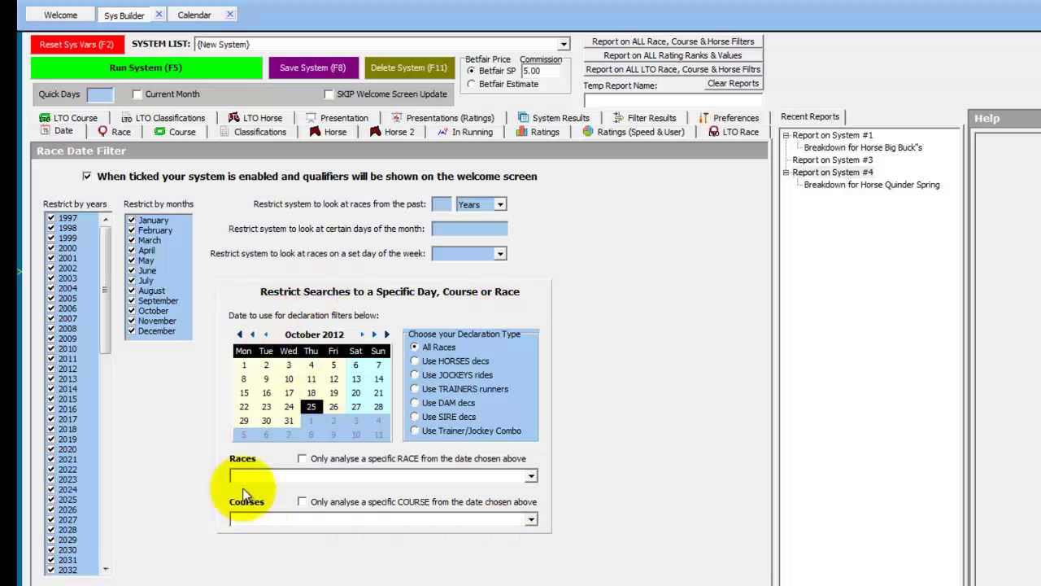
{"action": "left_click", "coordinate": [450, 362]}
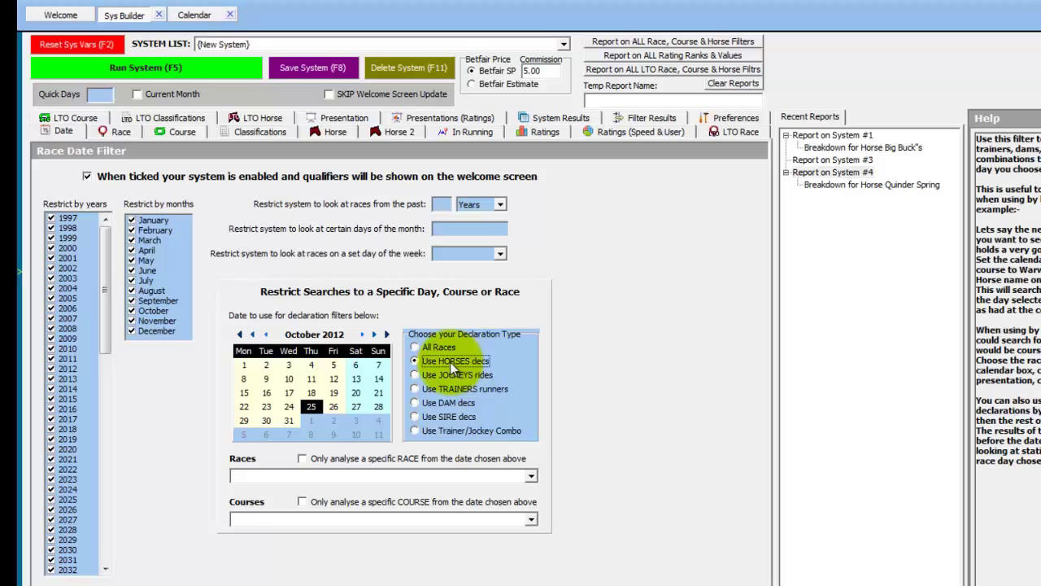
{"action": "left_click", "coordinate": [303, 503]}
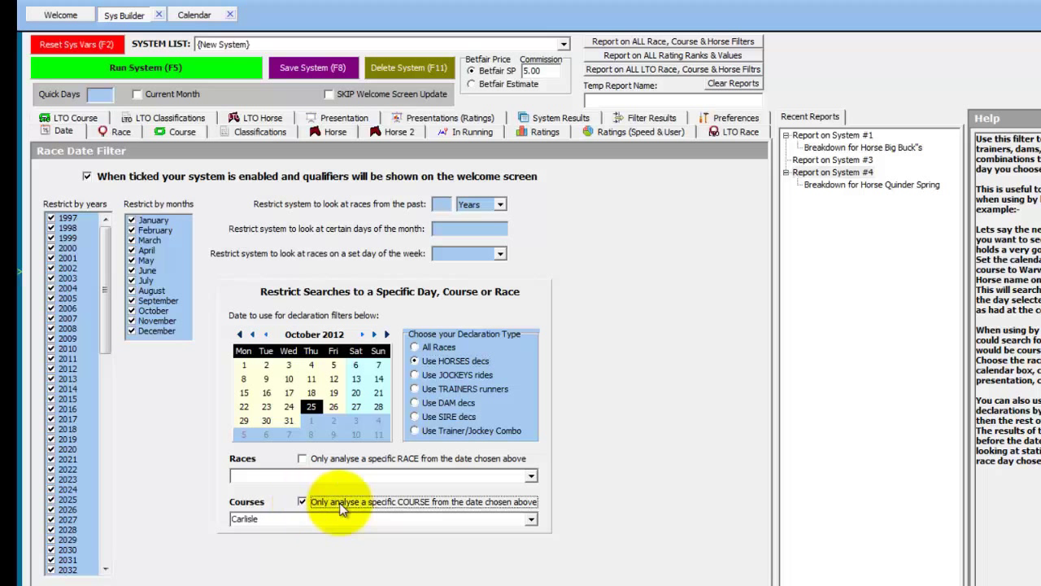
{"action": "left_click", "coordinate": [532, 521]}
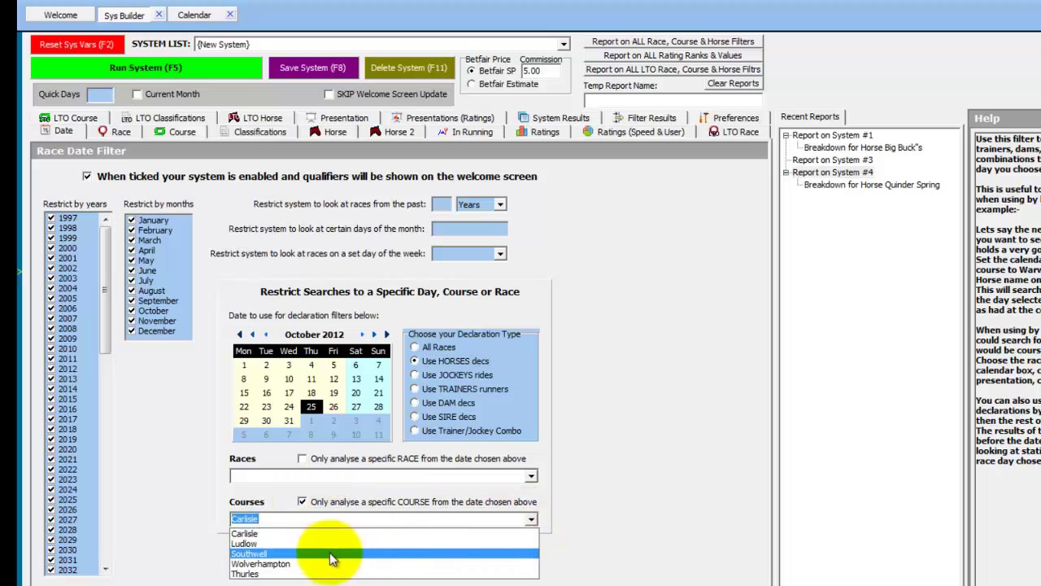
{"action": "left_click", "coordinate": [321, 556]}
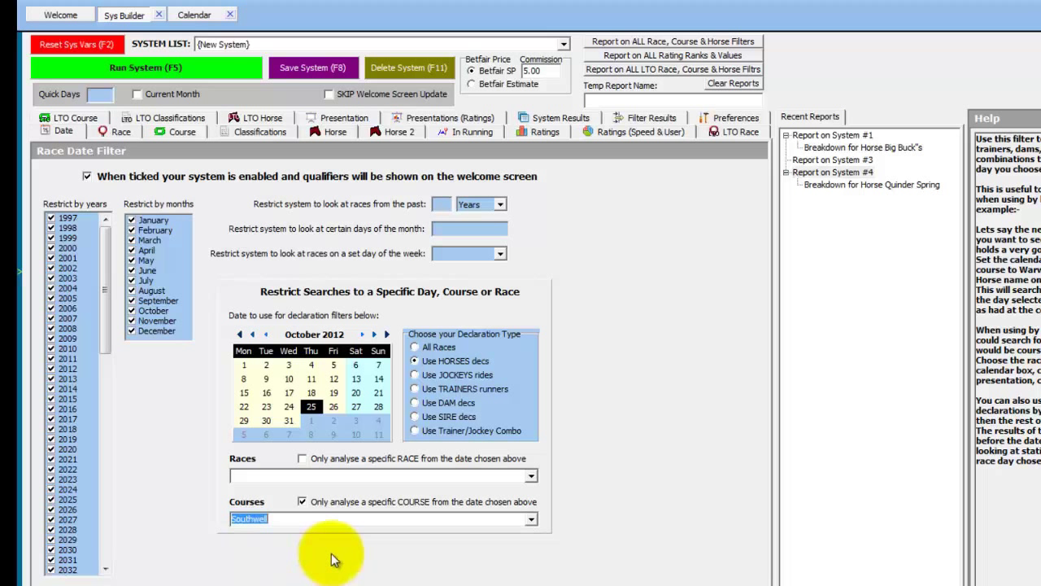
{"action": "left_click", "coordinate": [162, 134]}
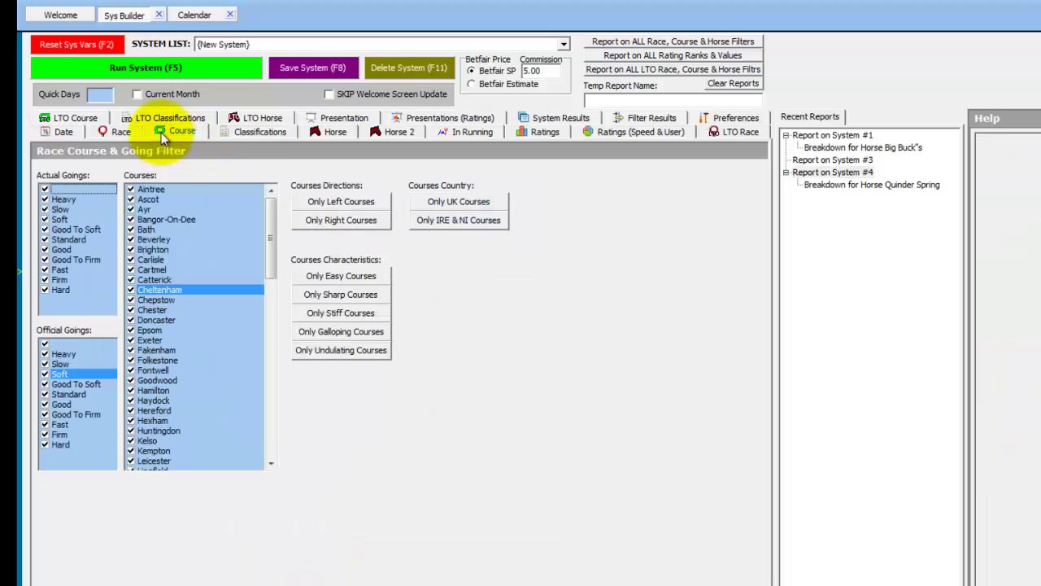
Step: Clear every course in the course filter and tick only Southwell
{"action": "right_click", "coordinate": [196, 249]}
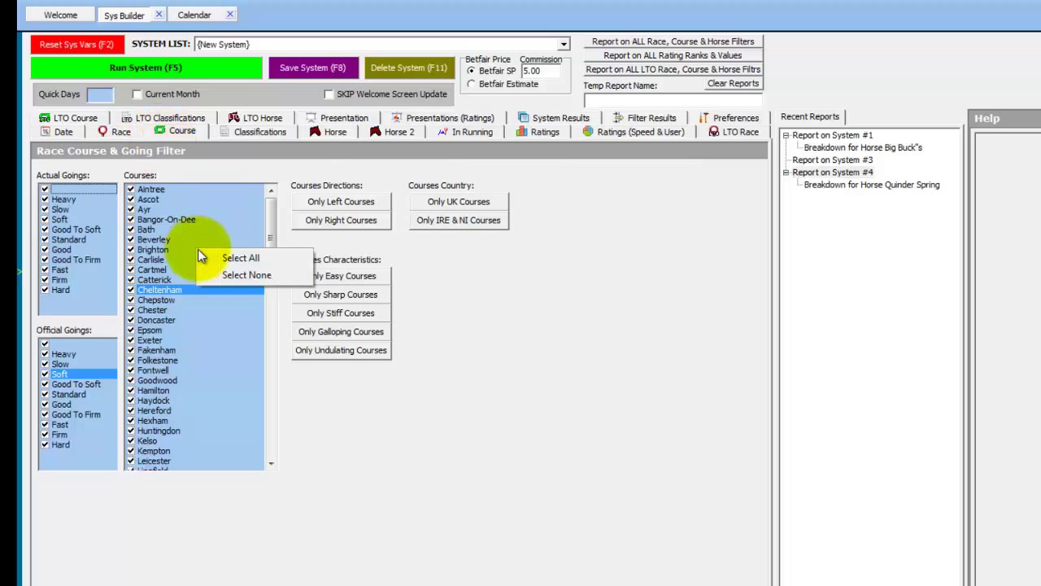
{"action": "left_click", "coordinate": [248, 275]}
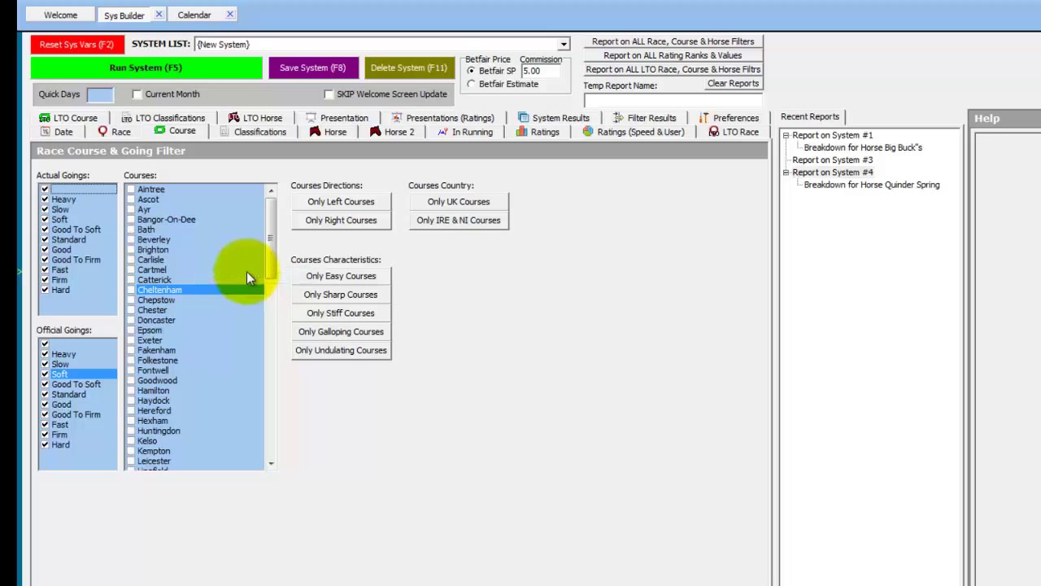
{"action": "left_click_drag", "start_coordinate": [271, 219], "coordinate": [275, 335]}
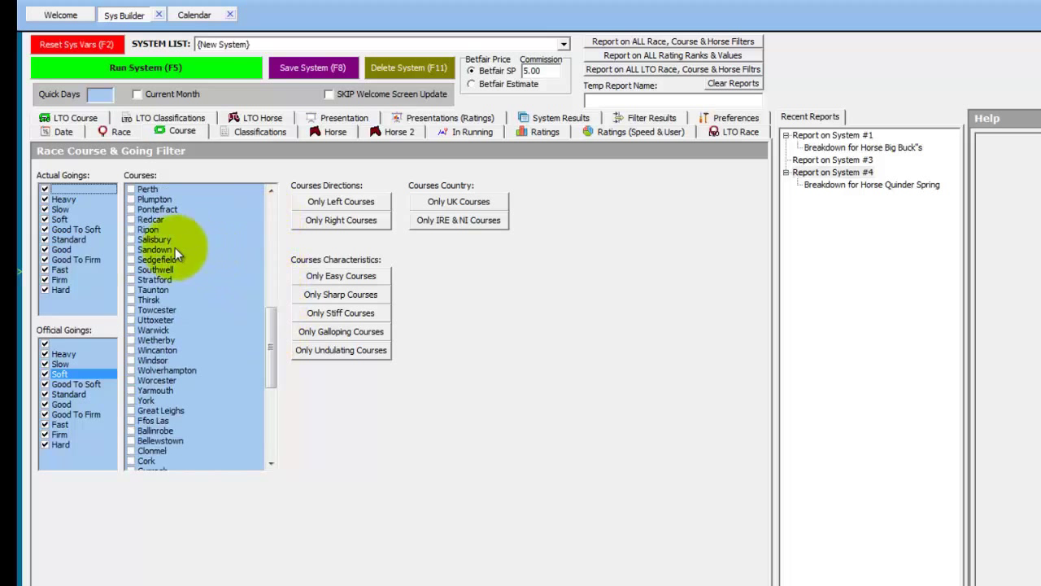
{"action": "left_click", "coordinate": [133, 271]}
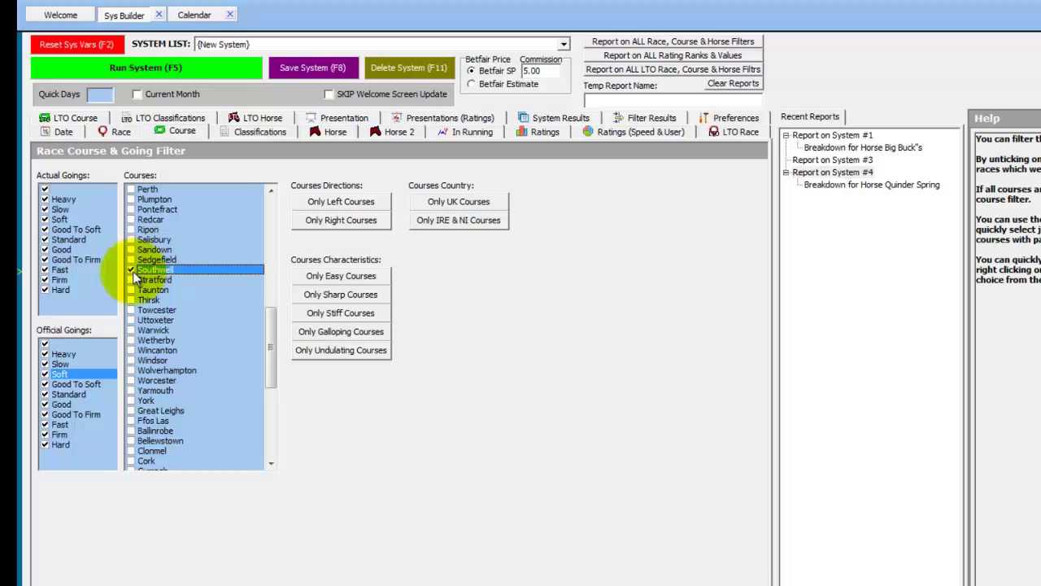
{"action": "left_click", "coordinate": [110, 130]}
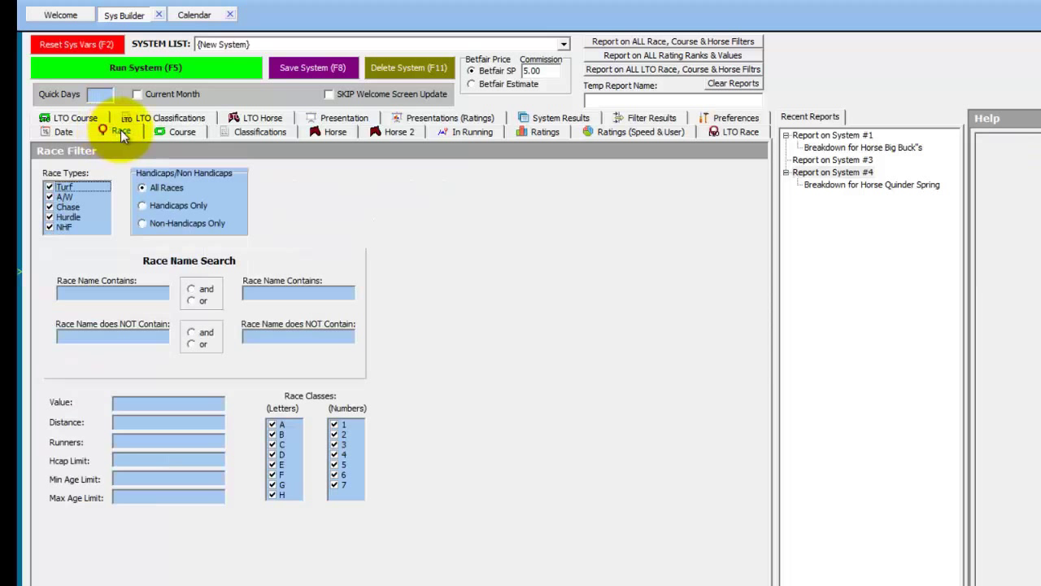
Step: Untick all race types and keep only A/W all-weather races
{"action": "right_click", "coordinate": [87, 201]}
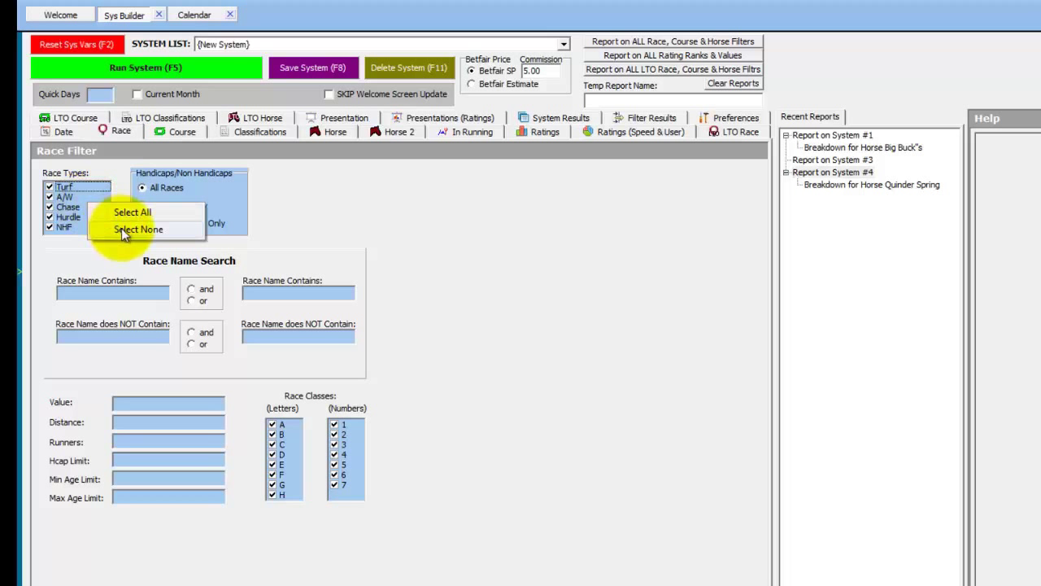
{"action": "left_click", "coordinate": [122, 229]}
{"action": "left_click", "coordinate": [48, 199]}
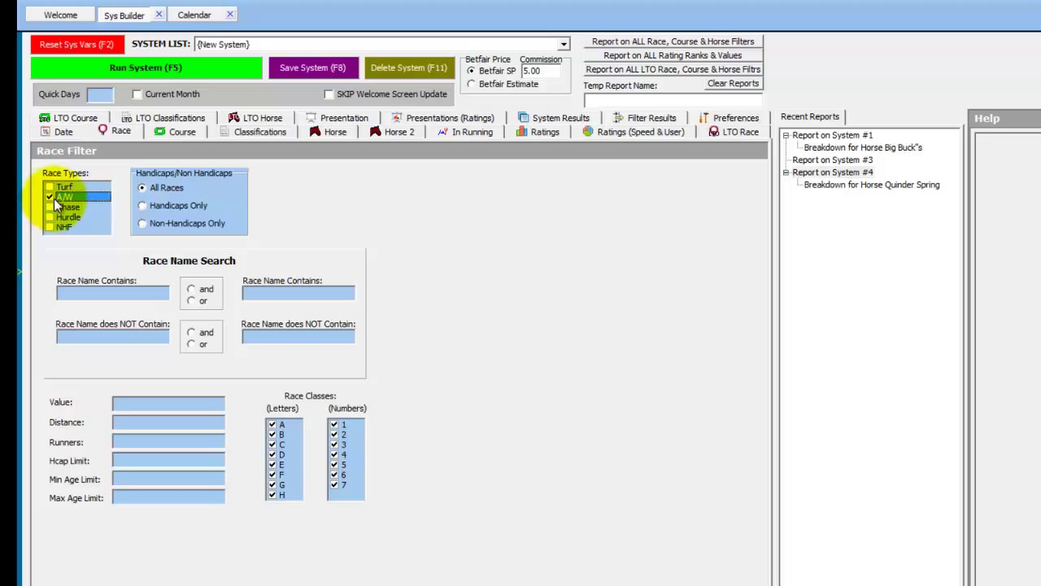
{"action": "left_click", "coordinate": [57, 131]}
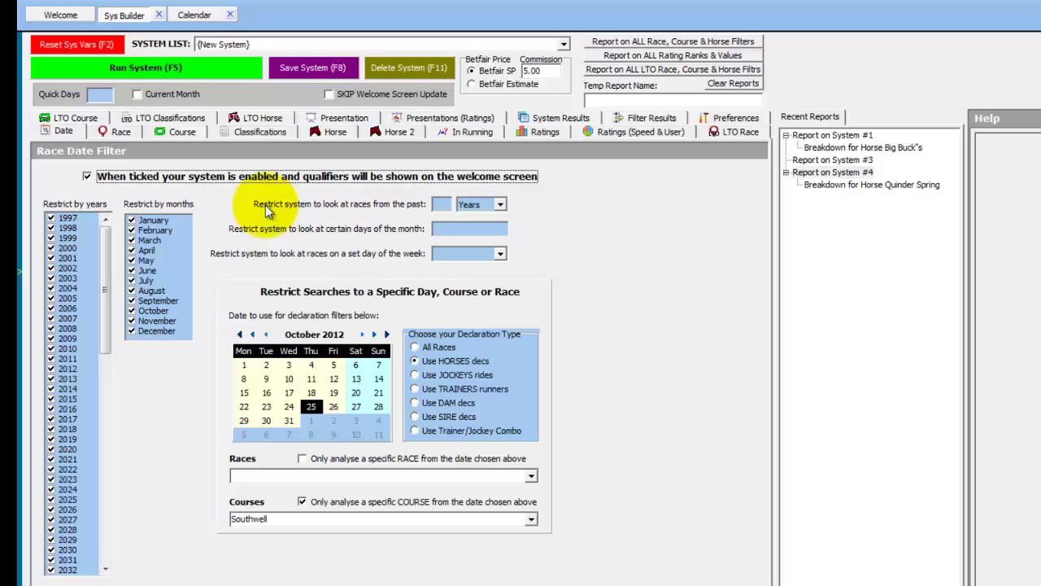
Step: Run the Southwell system, accepting the no-date-restrictions warning
{"action": "left_click", "coordinate": [112, 131]}
{"action": "left_click", "coordinate": [78, 196]}
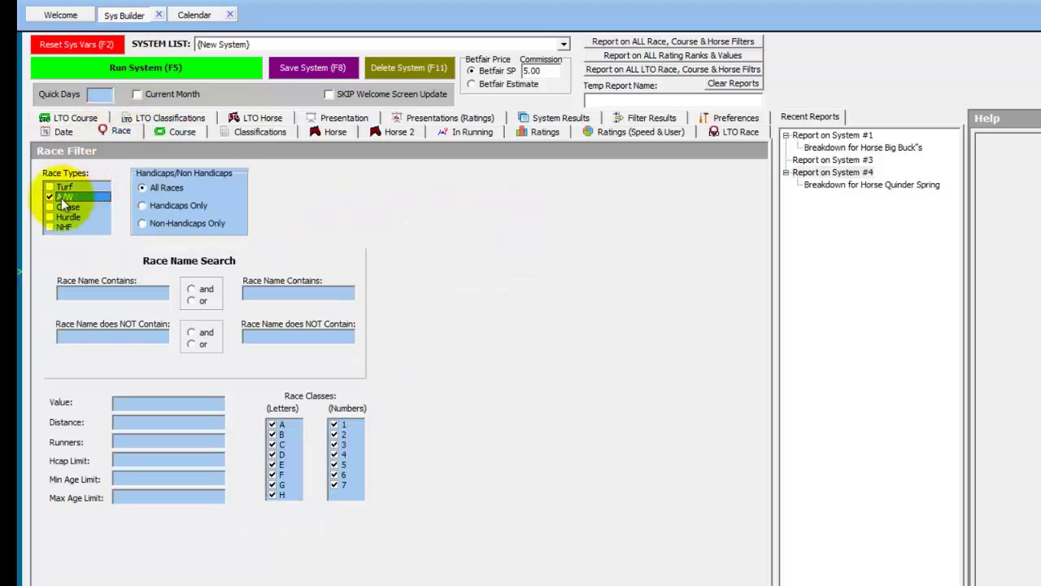
{"action": "left_click", "coordinate": [175, 133]}
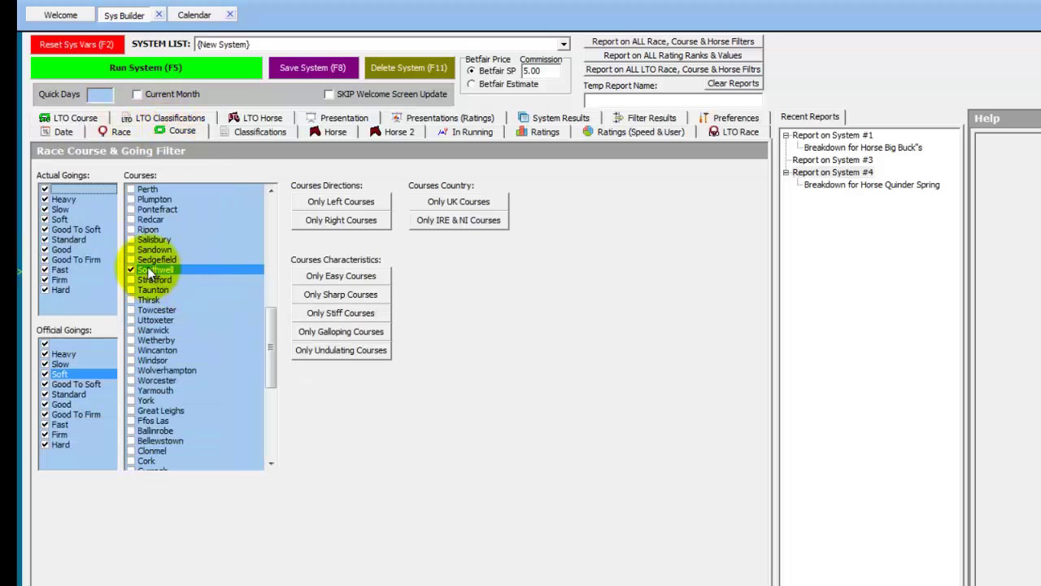
{"action": "left_click", "coordinate": [167, 69]}
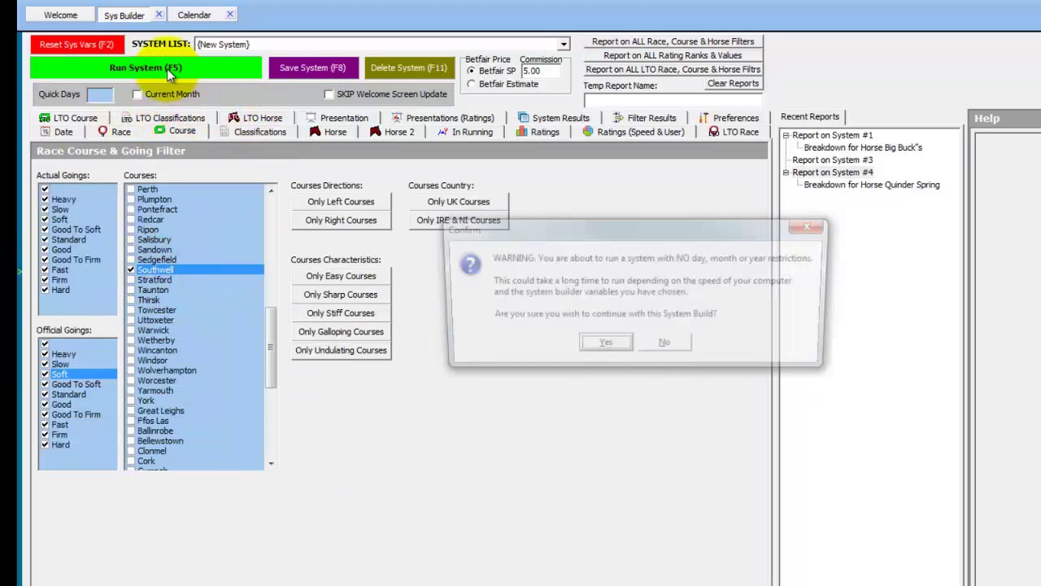
{"action": "left_click", "coordinate": [592, 346]}
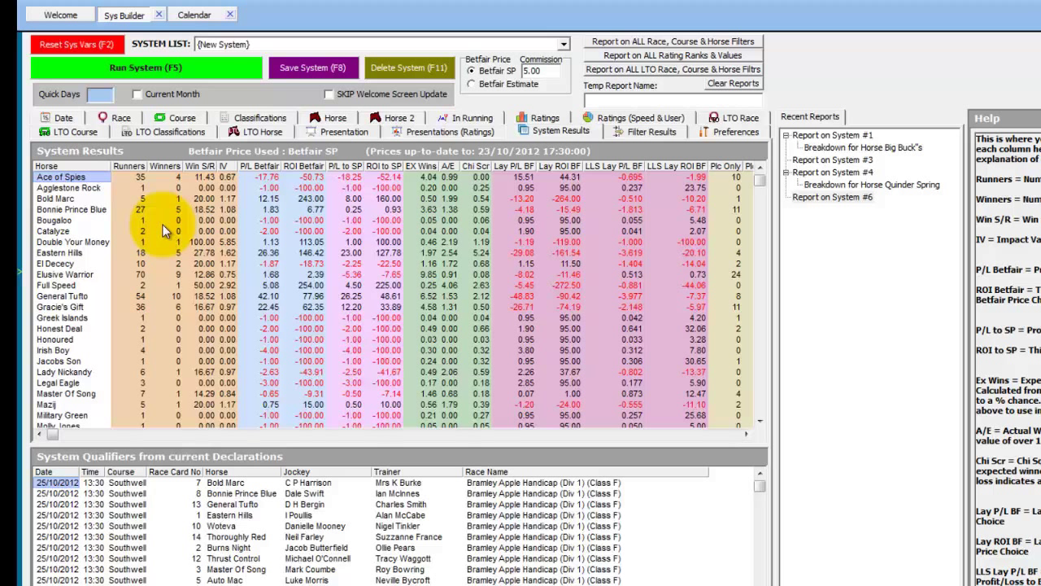
Step: Sort System #6 results by Winners, putting General Tufto's 10 wins from 54 runners first
{"action": "left_click", "coordinate": [166, 166]}
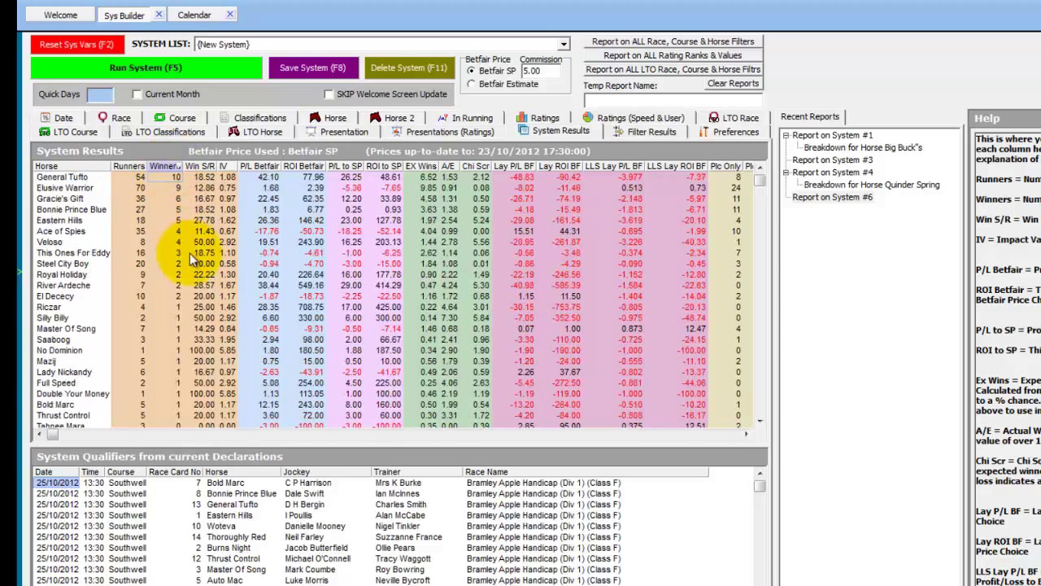
{"action": "left_click", "coordinate": [68, 181]}
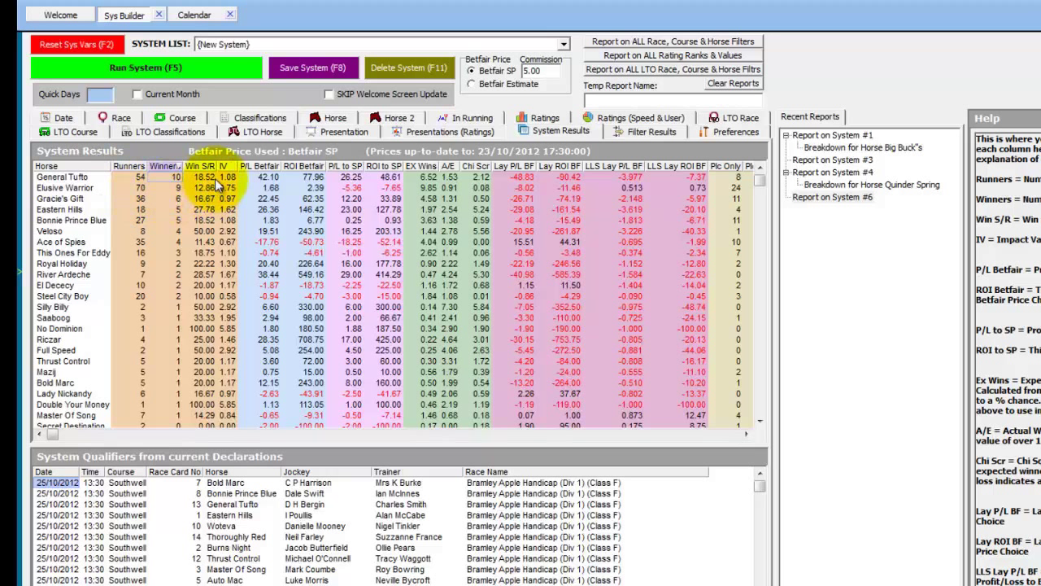
Step: From General Tufto's breakdown, open the 09/05/2012 Southwell Betfred Mobile Sports Handicap race card
{"action": "double_click", "coordinate": [70, 178]}
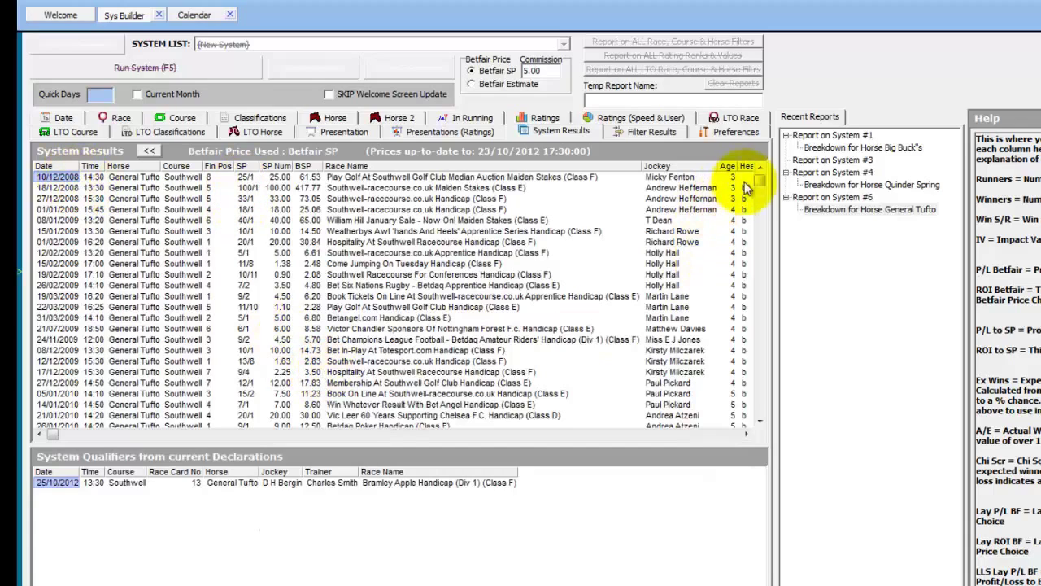
{"action": "left_click_drag", "start_coordinate": [761, 182], "coordinate": [765, 417]}
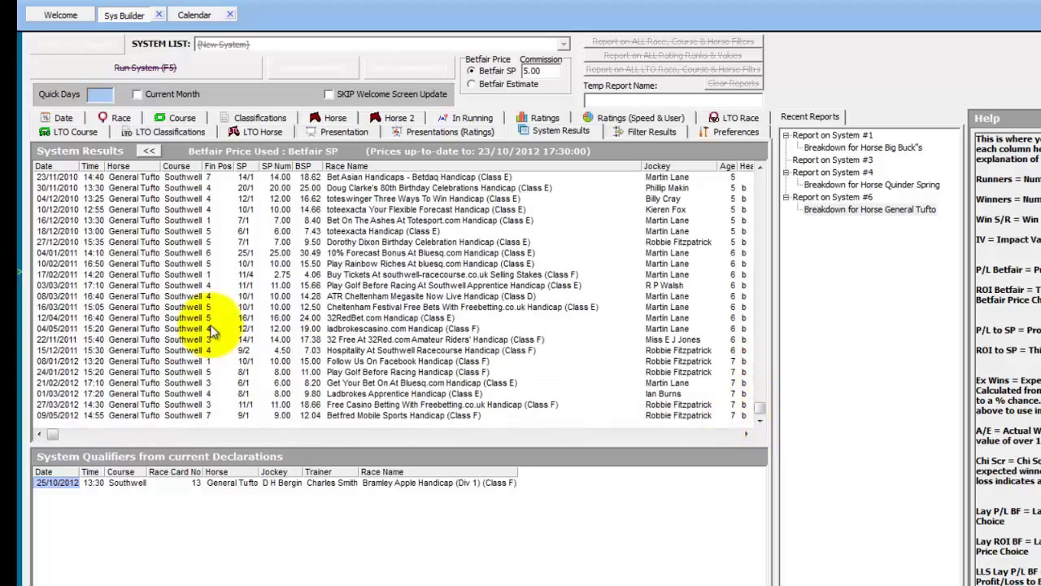
{"action": "right_click", "coordinate": [184, 416]}
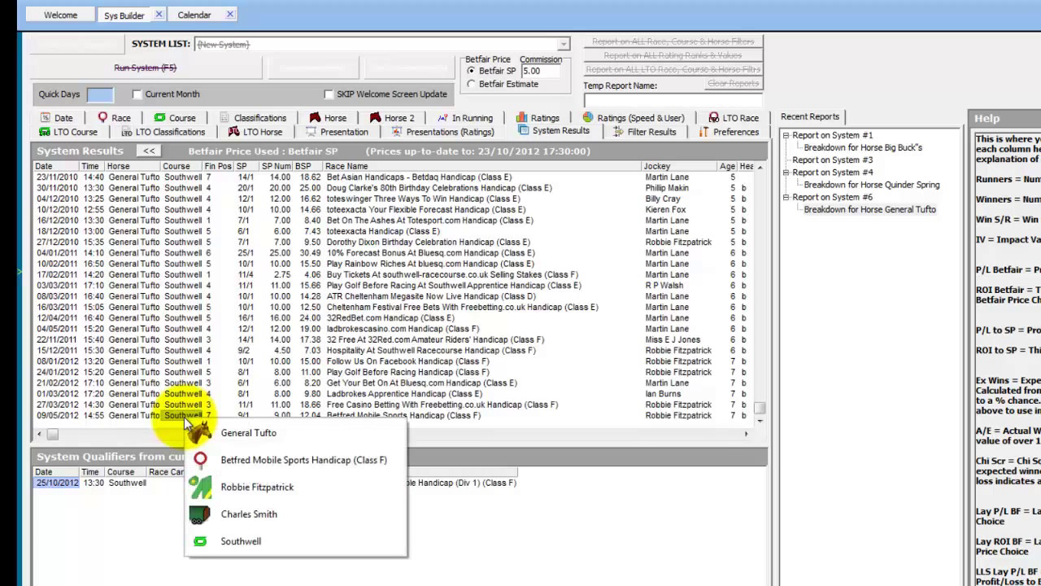
{"action": "left_click", "coordinate": [288, 463]}
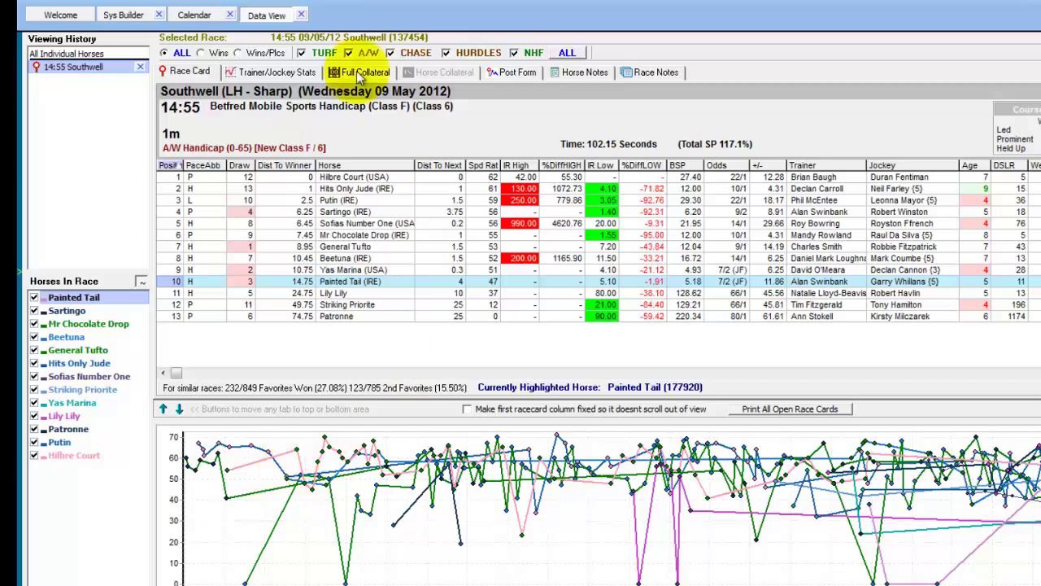
Step: Open General Tufto's upcoming Bramley Apple Handicap race card from the qualifiers and highlight him
{"action": "left_click", "coordinate": [130, 13]}
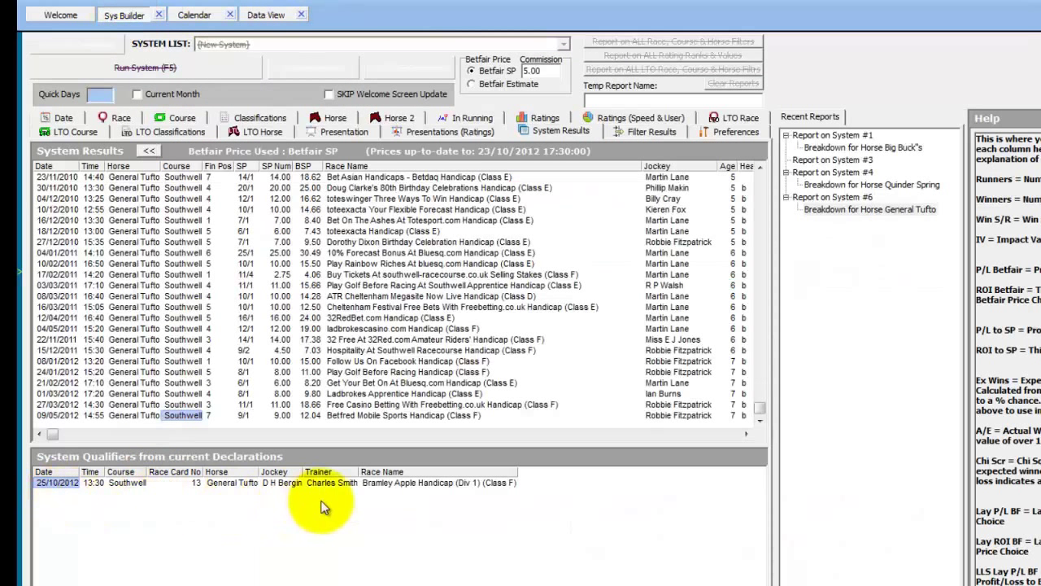
{"action": "left_click", "coordinate": [440, 483]}
{"action": "right_click", "coordinate": [429, 483]}
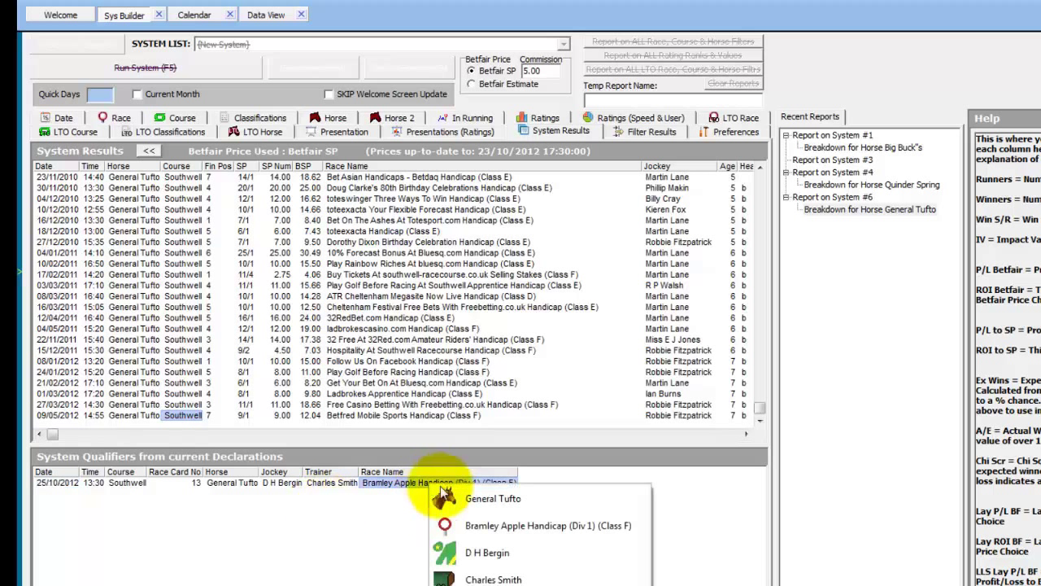
{"action": "left_click", "coordinate": [532, 526]}
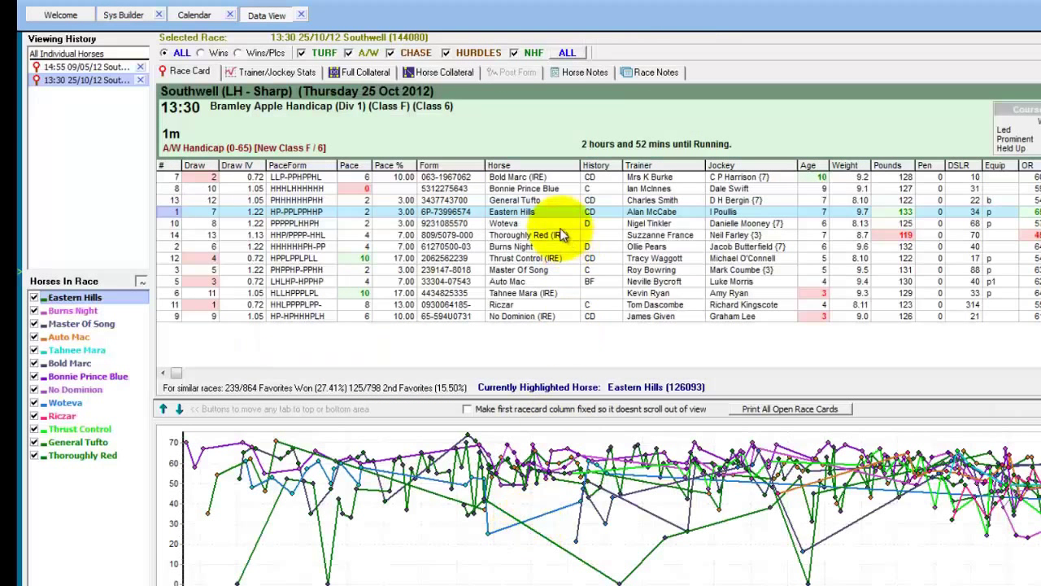
{"action": "left_click", "coordinate": [533, 200]}
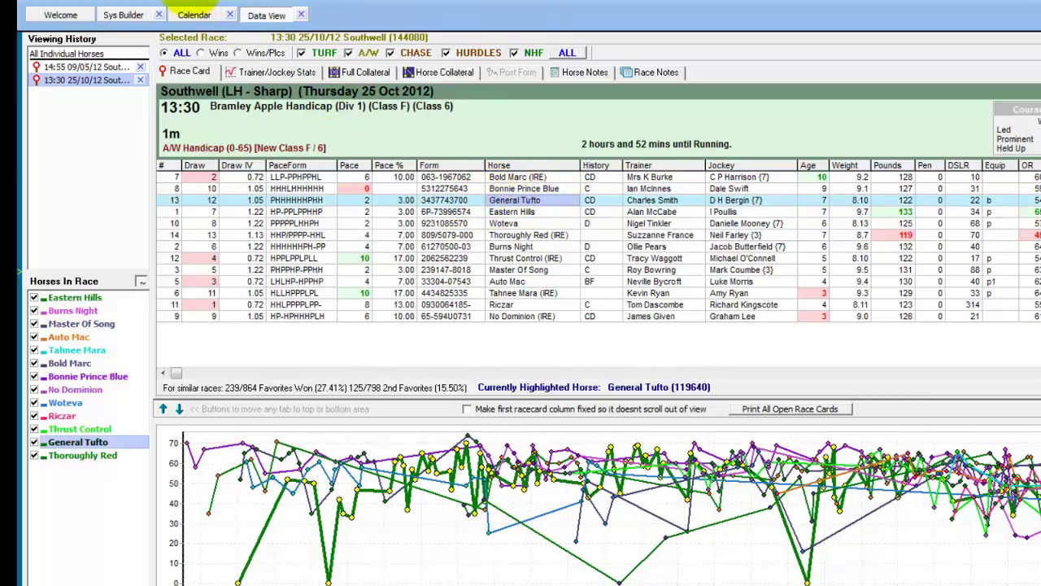
{"action": "left_click", "coordinate": [119, 18]}
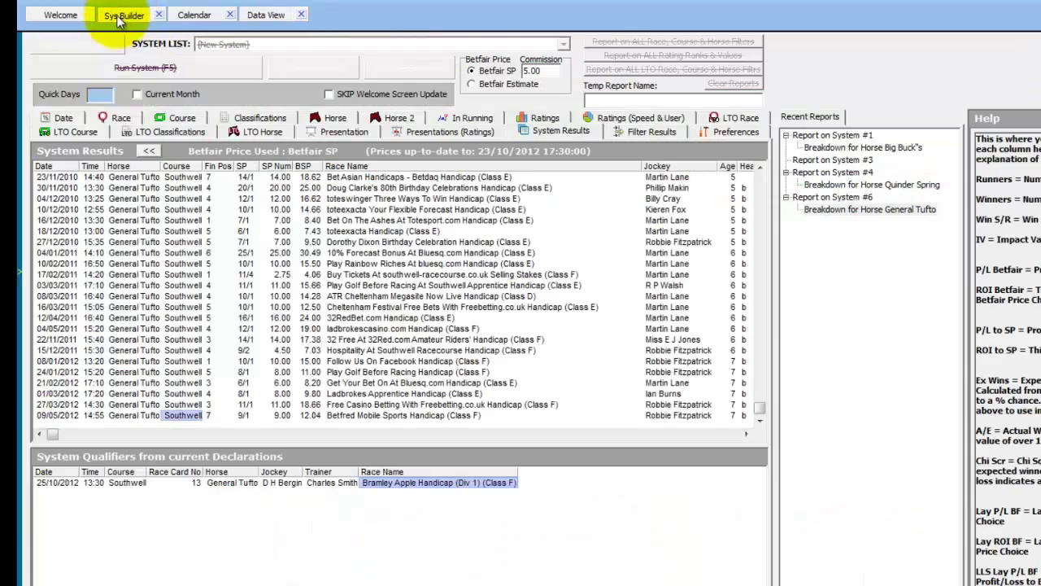
Step: Turn on the results filter with Runners >= 10 and rerun the system
{"action": "left_click", "coordinate": [148, 151]}
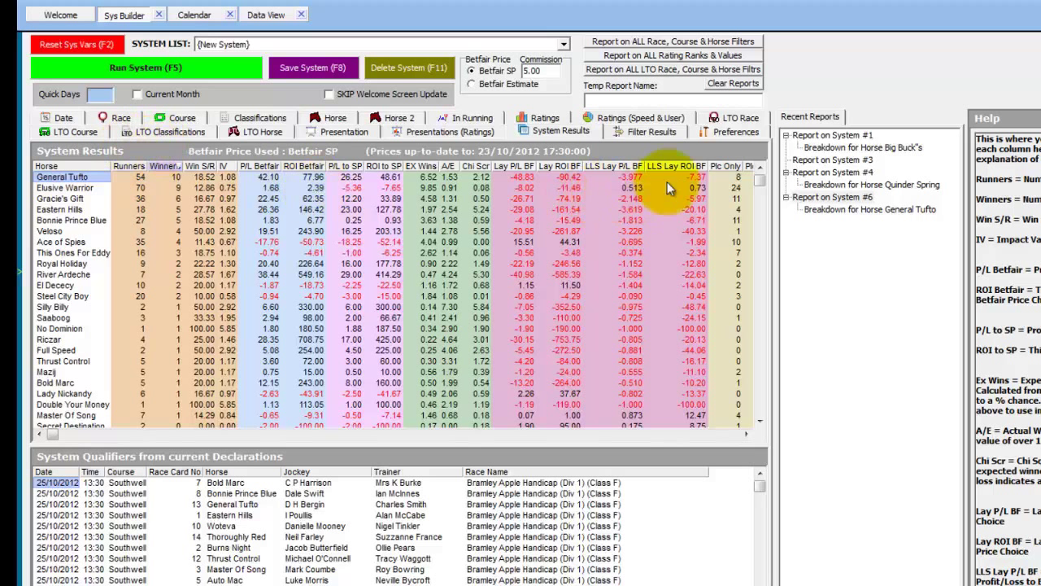
{"action": "left_click", "coordinate": [654, 133]}
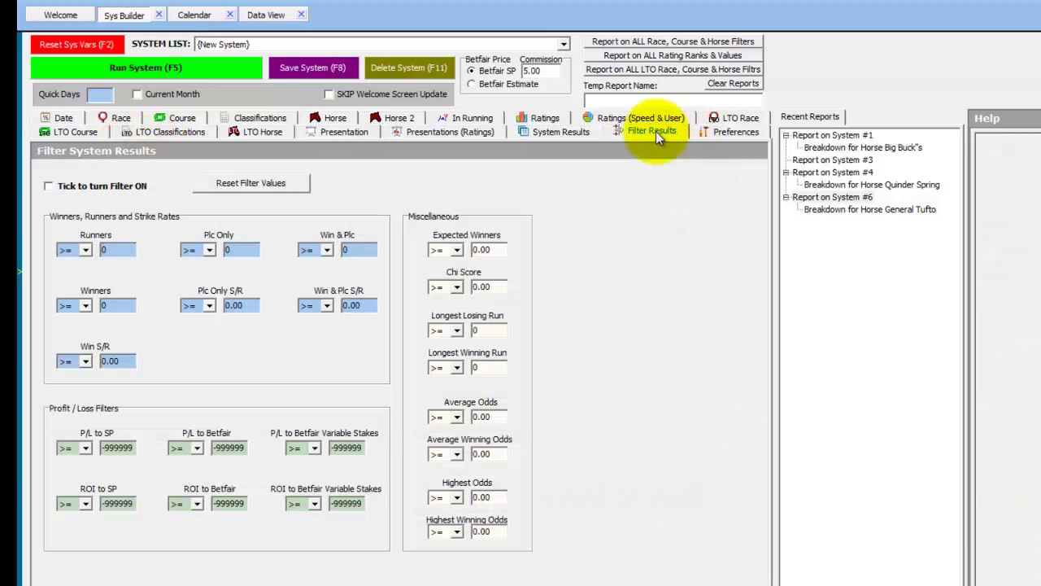
{"action": "left_click", "coordinate": [57, 187]}
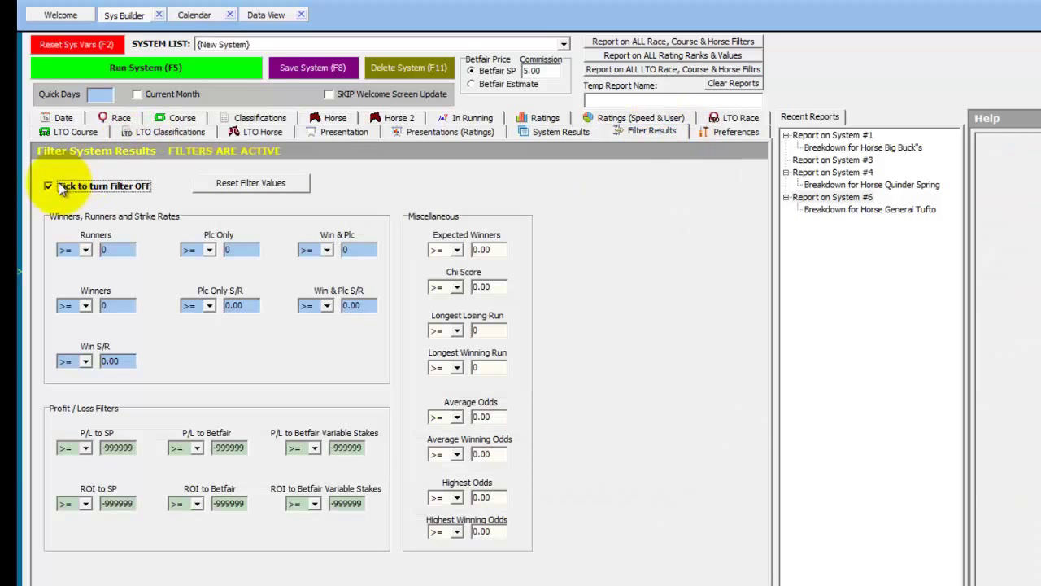
{"action": "left_click", "coordinate": [120, 249]}
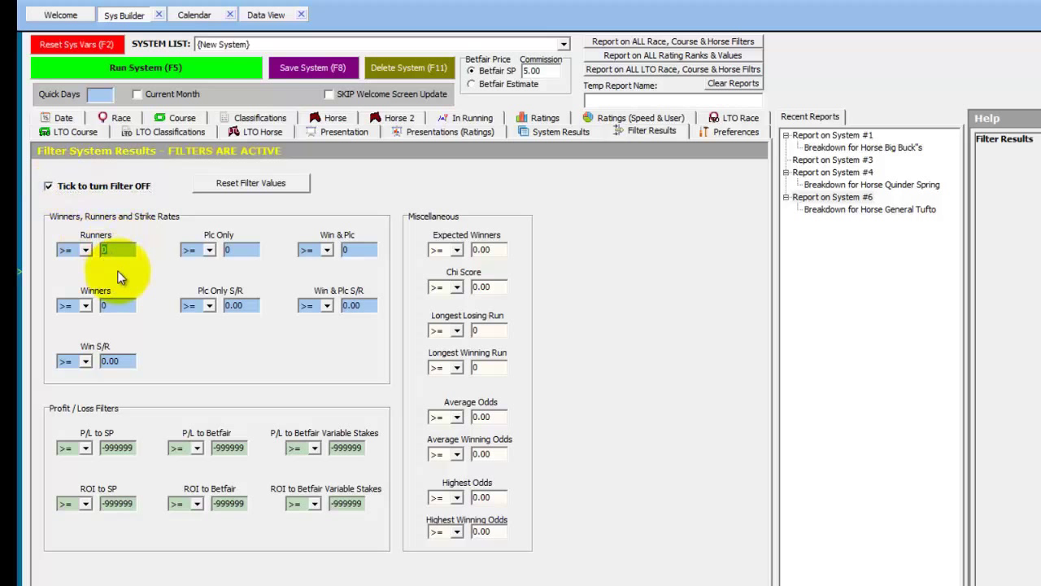
{"action": "type", "text": "10"}
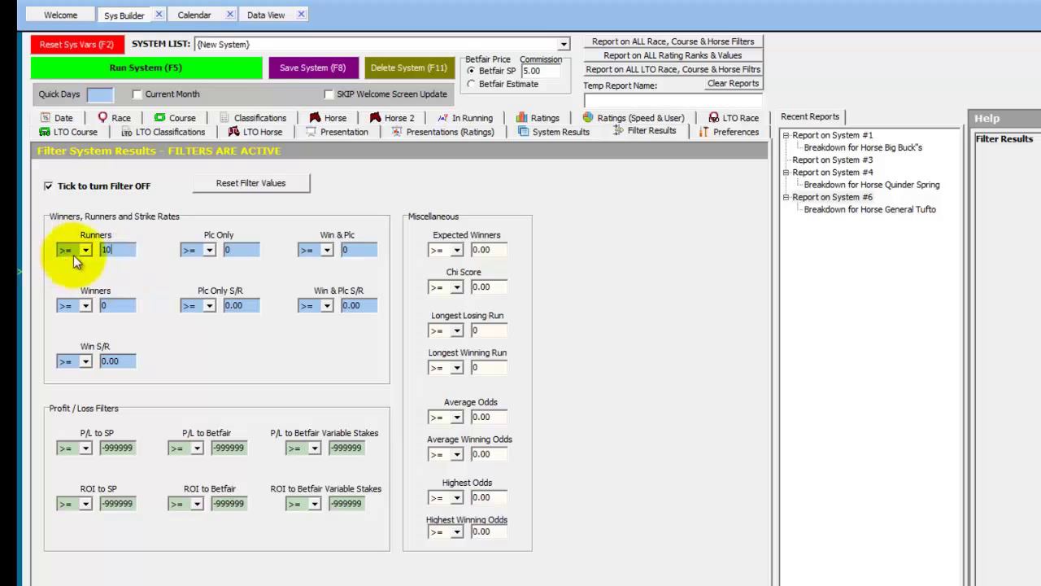
{"action": "left_click", "coordinate": [169, 68]}
{"action": "left_click", "coordinate": [612, 346]}
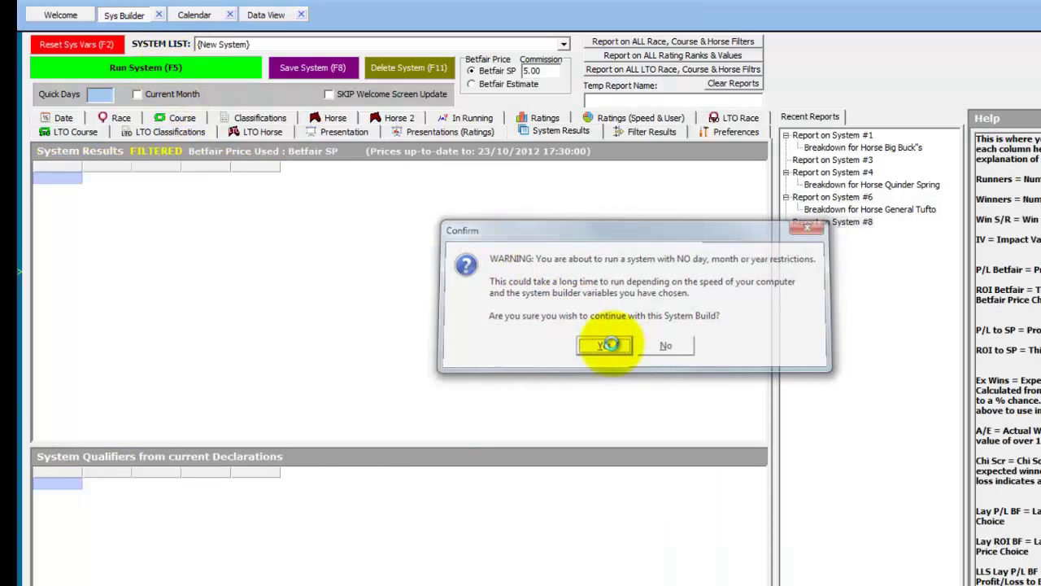